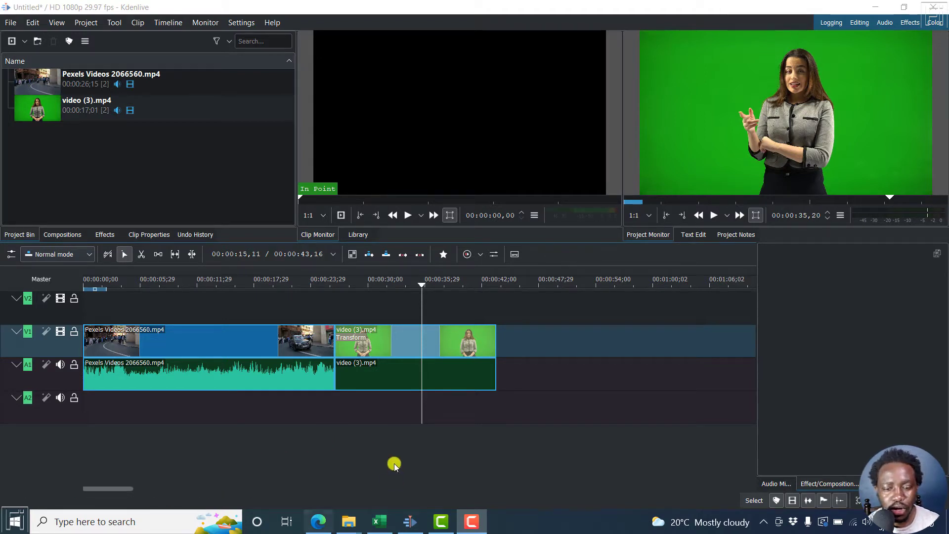
Move the playhead to 00:00:12,15 on the cycling footage.
left_click(202, 280)
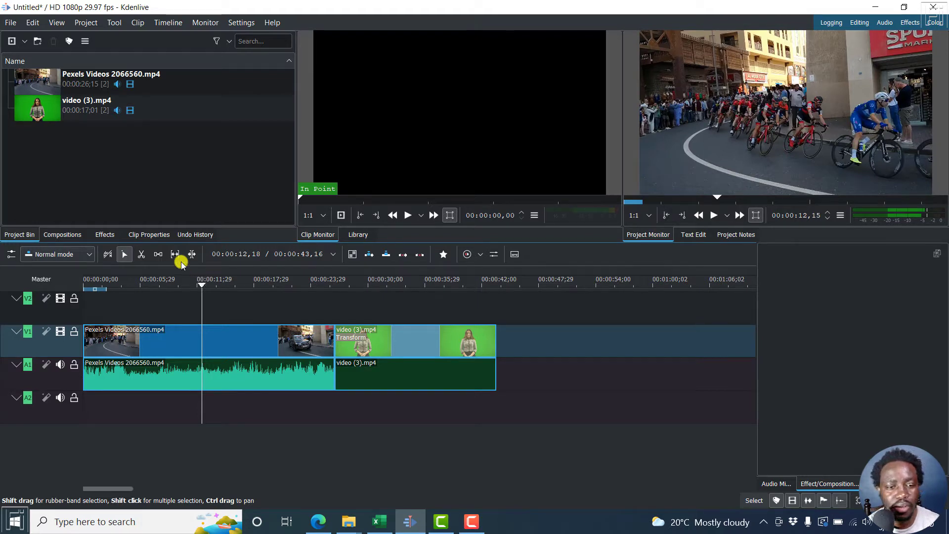
Add a title clip from the Project Bin and launch Download New Title Templates.
right_click(78, 147)
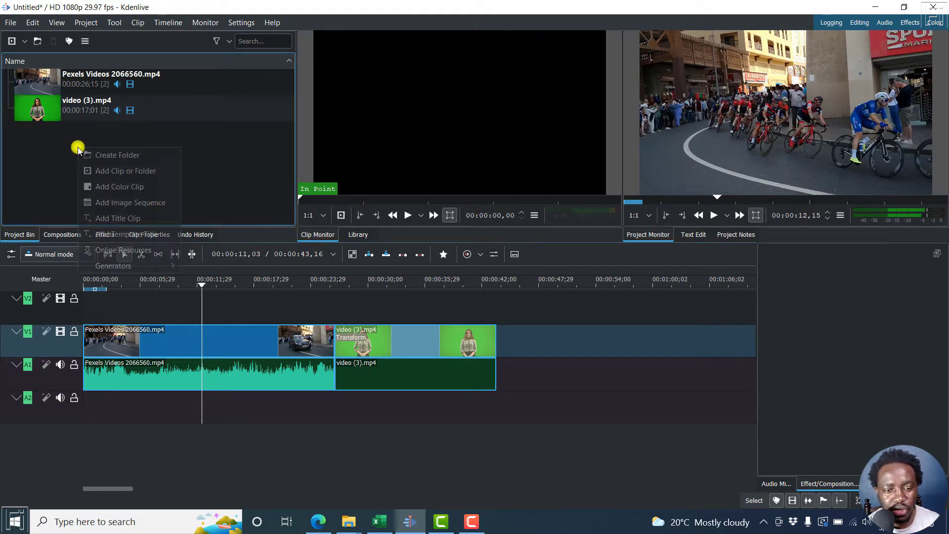
left_click(123, 216)
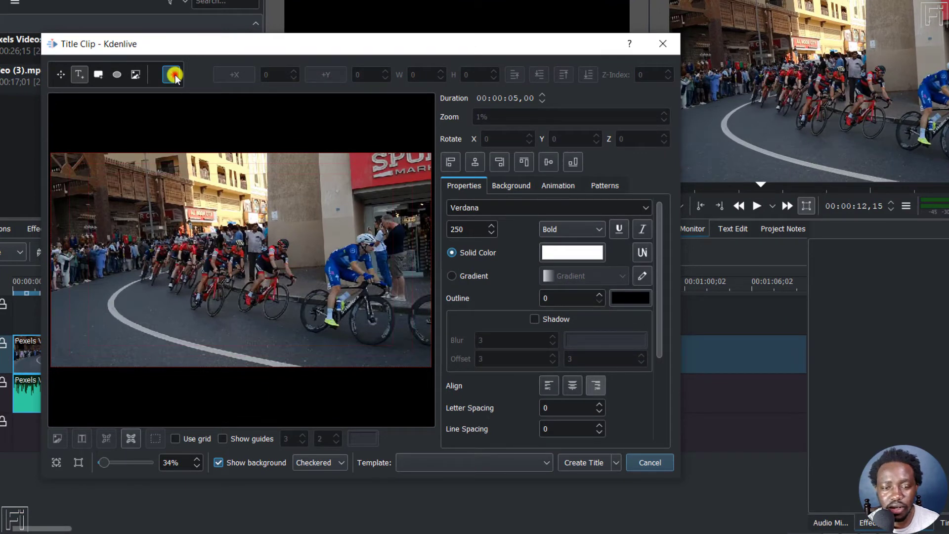
left_click(174, 75)
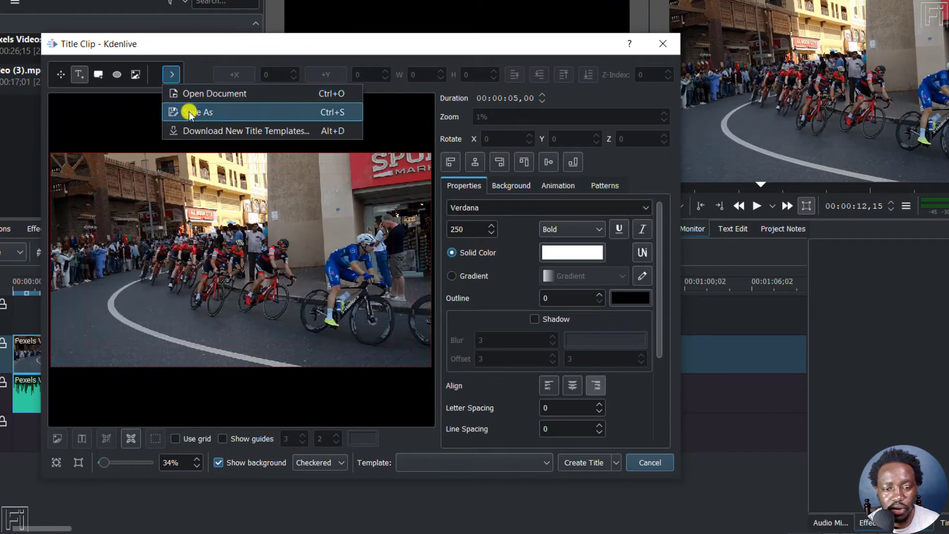
left_click(221, 129)
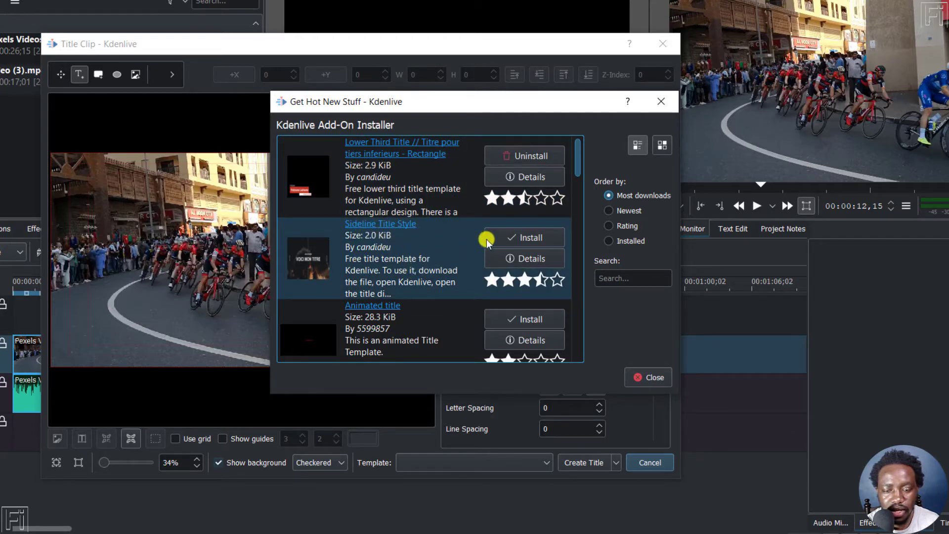
Install the Sideline Title Style template, then close the add-on installer.
left_click(533, 238)
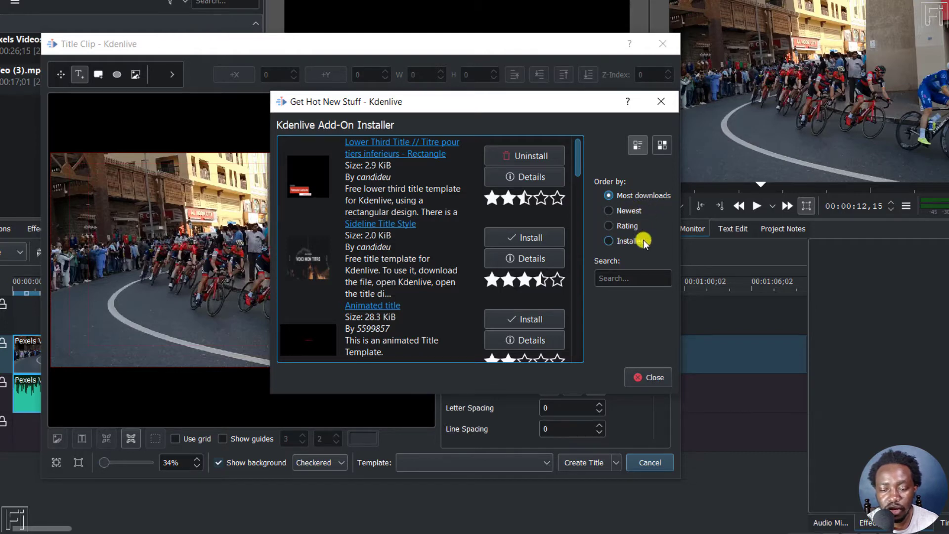
left_click(523, 239)
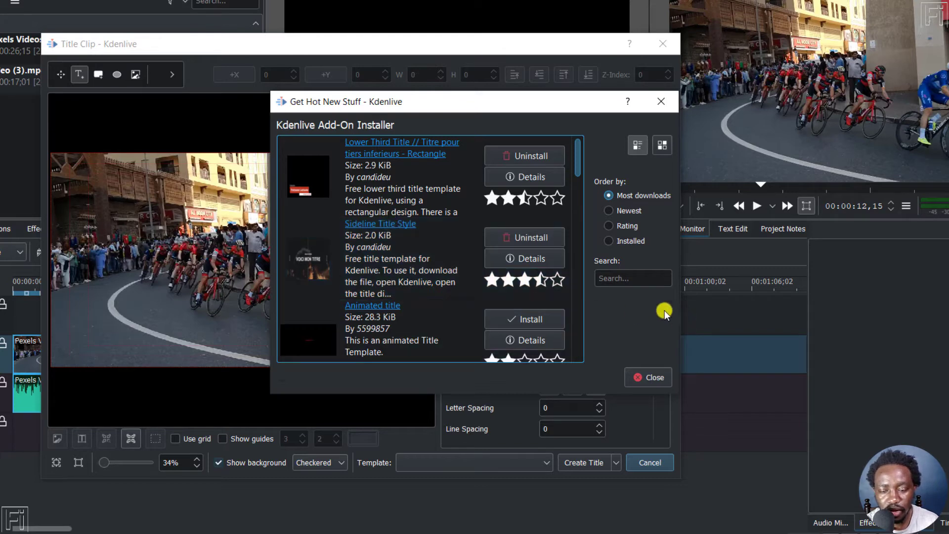
left_click(651, 376)
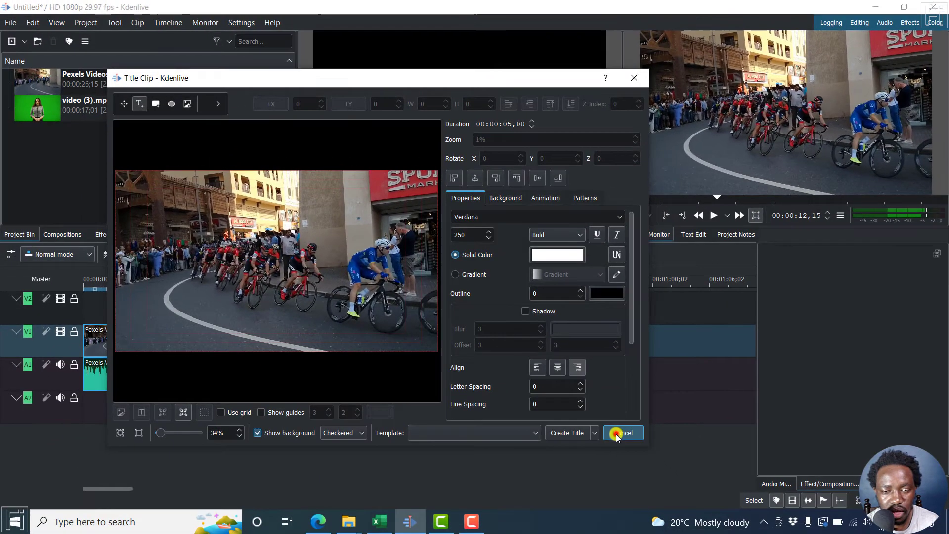
Cancel the title editor and add a template title clip using sidelines.kdenlivetitle.
left_click(646, 462)
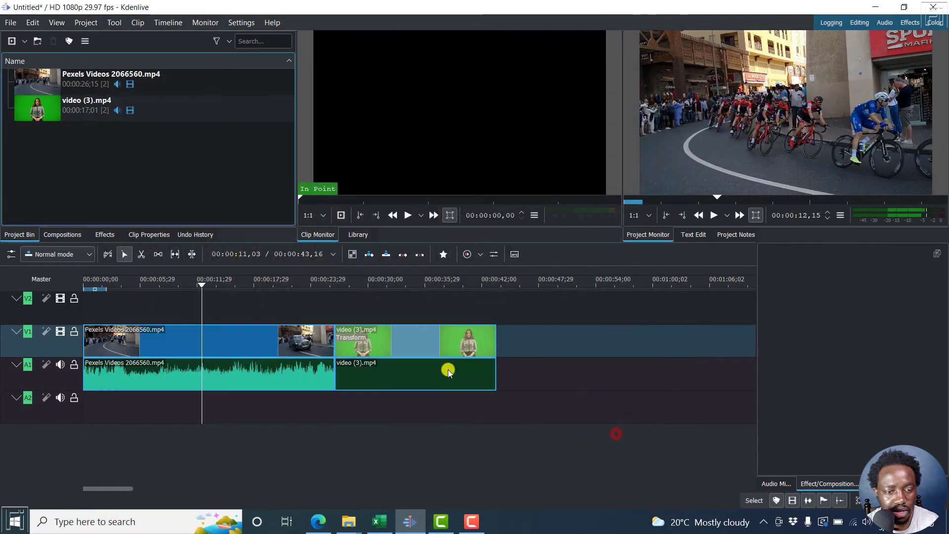
right_click(91, 142)
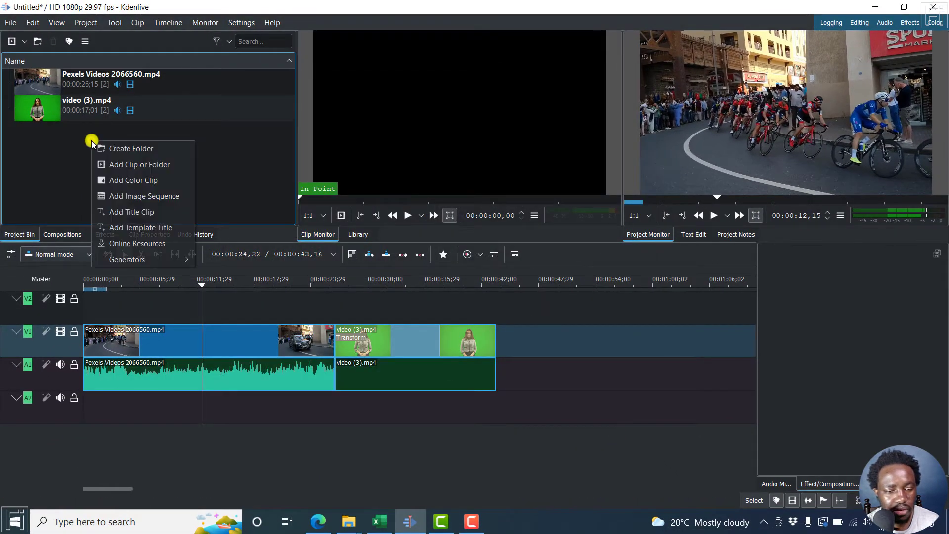
left_click(141, 228)
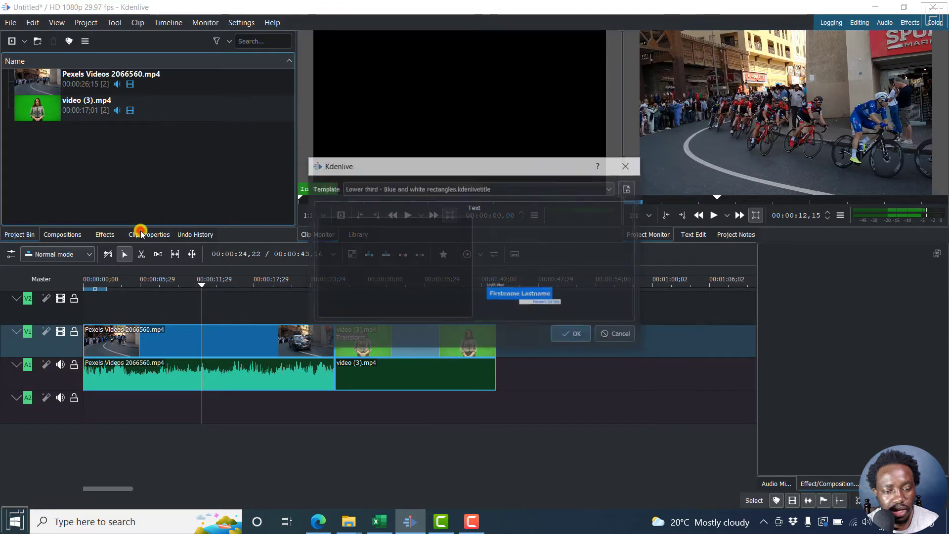
left_click(513, 190)
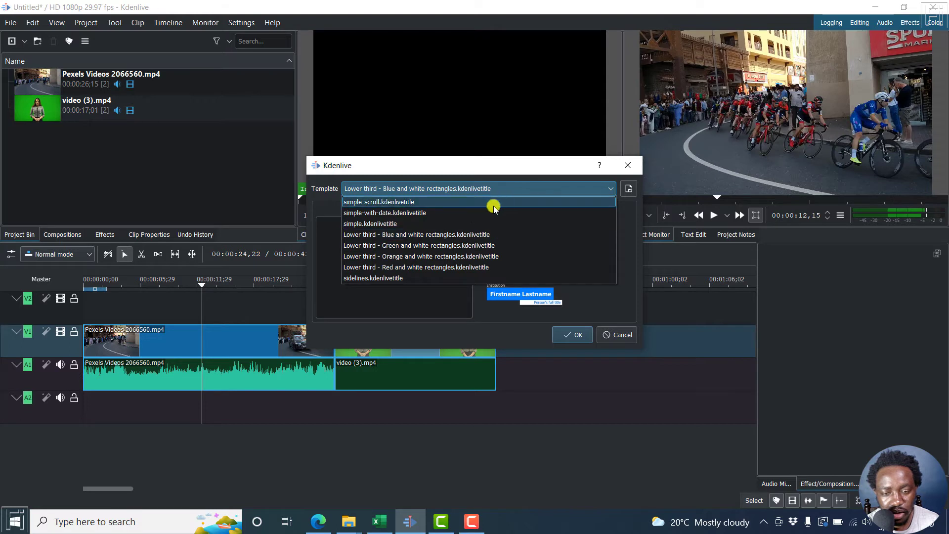
left_click(367, 278)
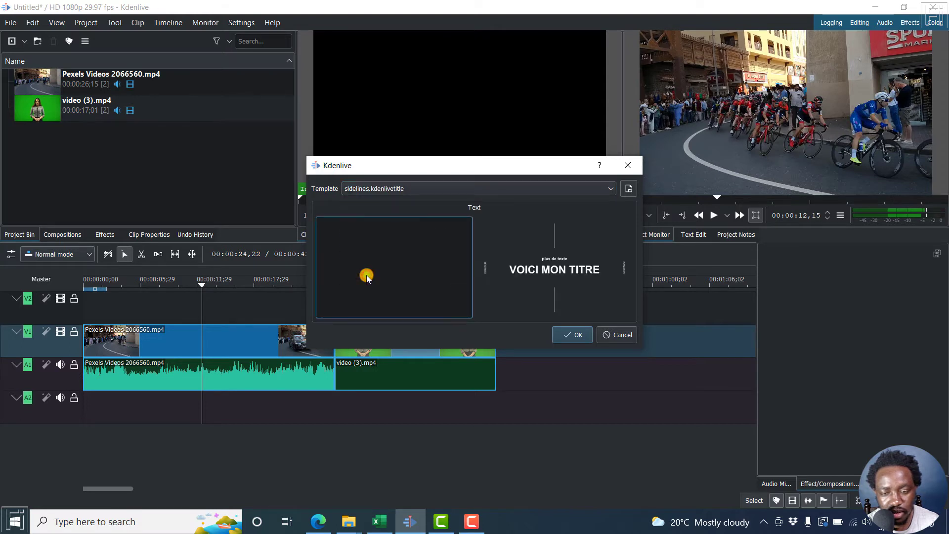
left_click(572, 335)
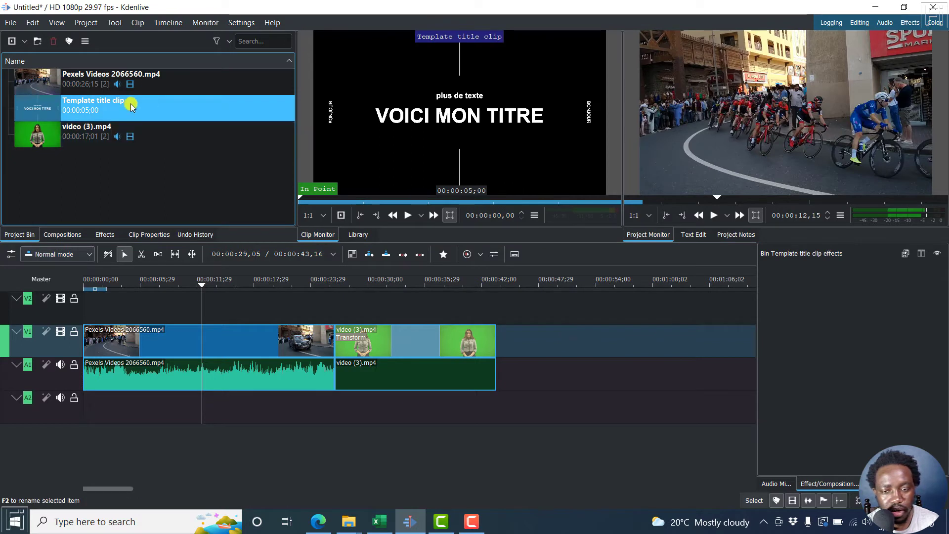
Place the sidelines title clip on track V2 above the cycling footage.
left_click(93, 105)
left_click_drag(134, 219, 212, 301)
left_click(217, 296)
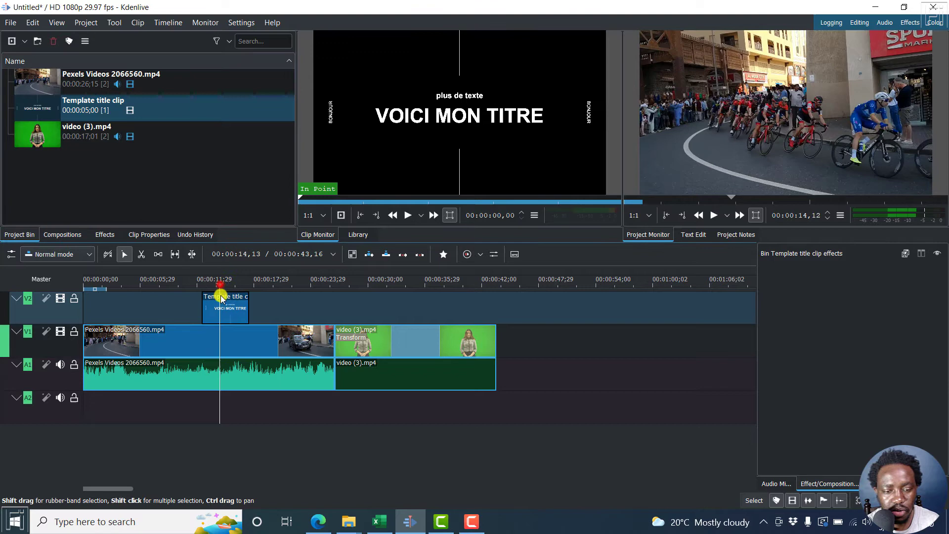
In the title editor, delete the small 'plus de texte' line.
double_click(218, 310)
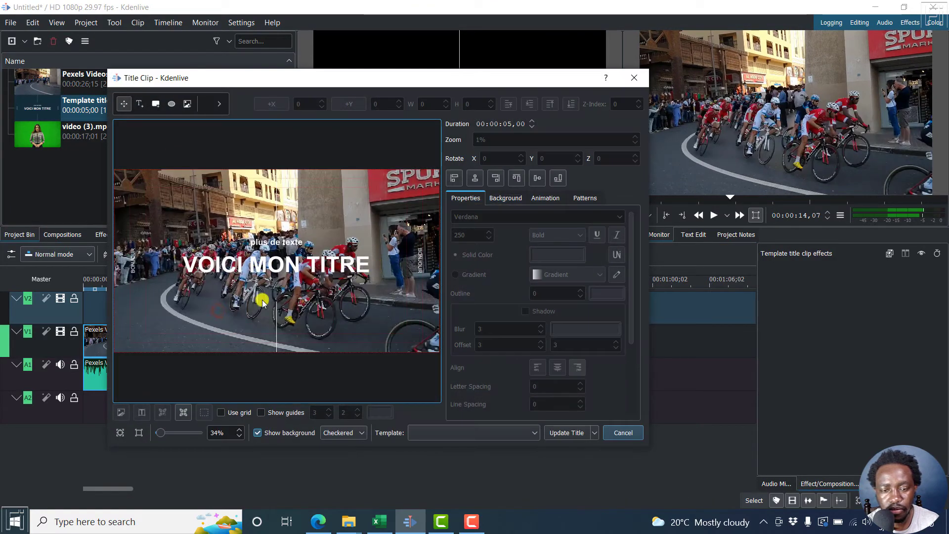
left_click(263, 244)
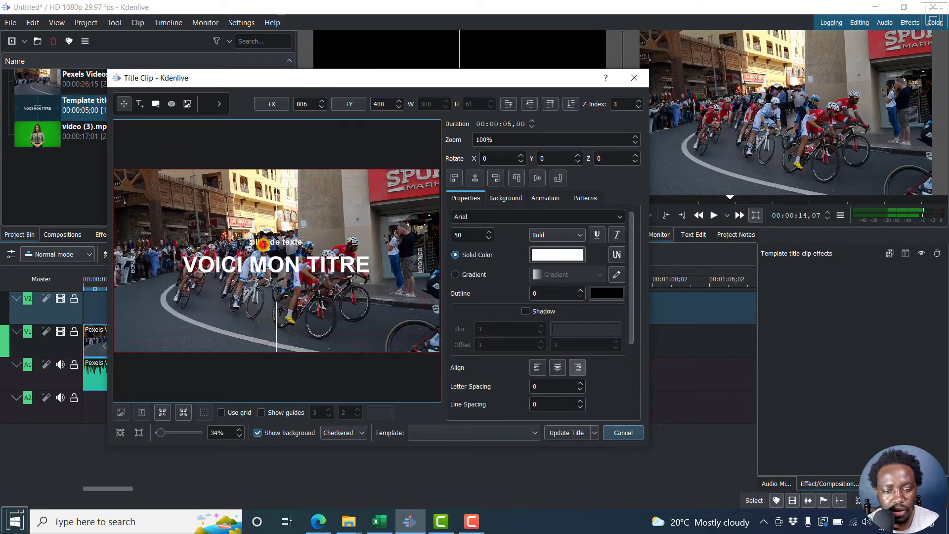
double_click(268, 245)
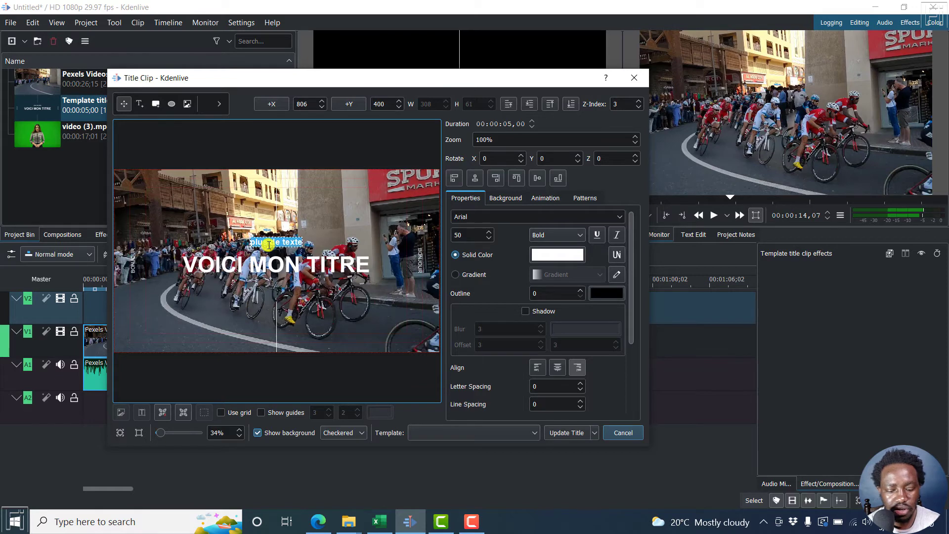
key("BackSpace")
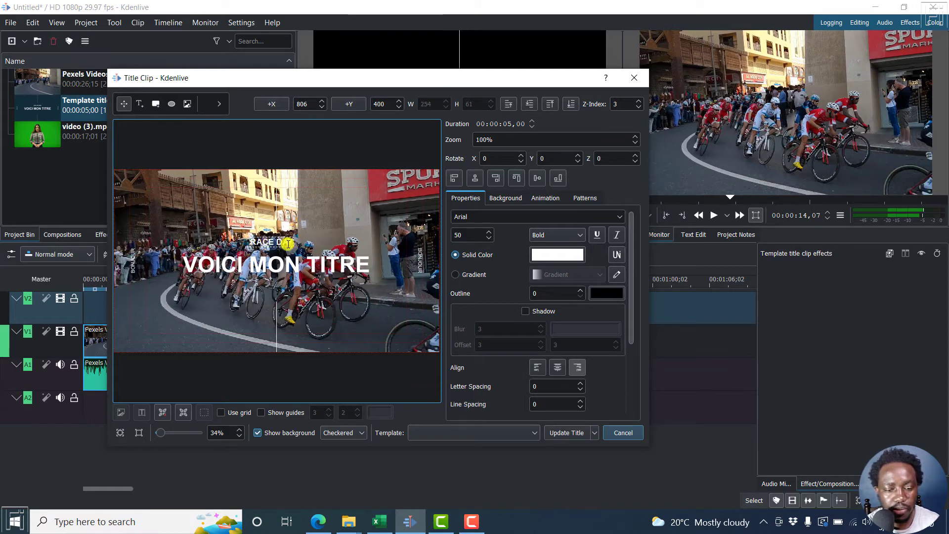
Replace 'VOICI MON TITRE' with 'MILAN, ITALY', update the title, and save in project only.
left_click(272, 257)
double_click(275, 258)
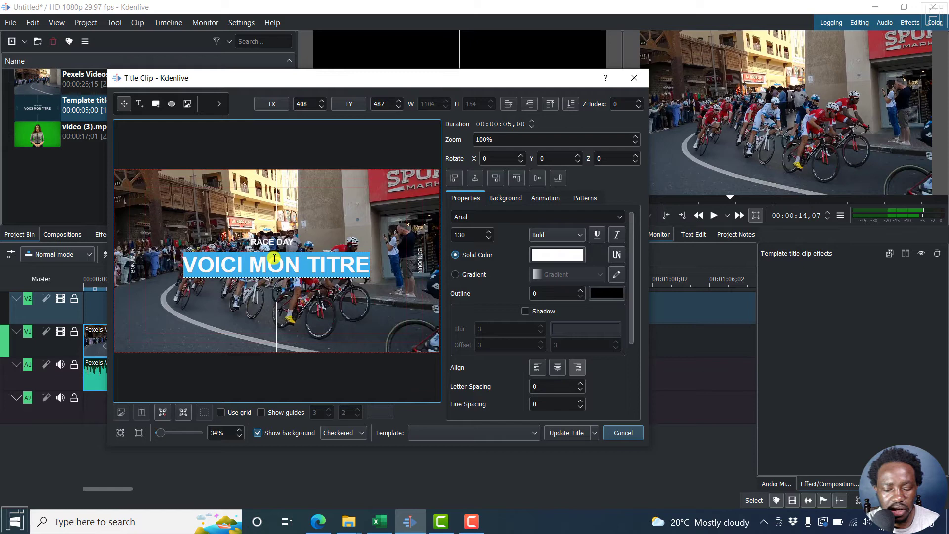
type("ITALY")
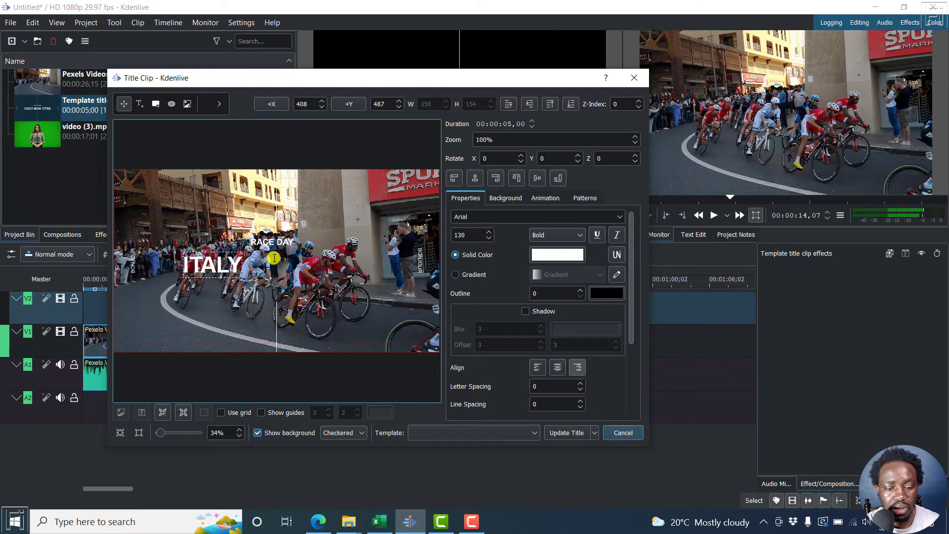
type(",")
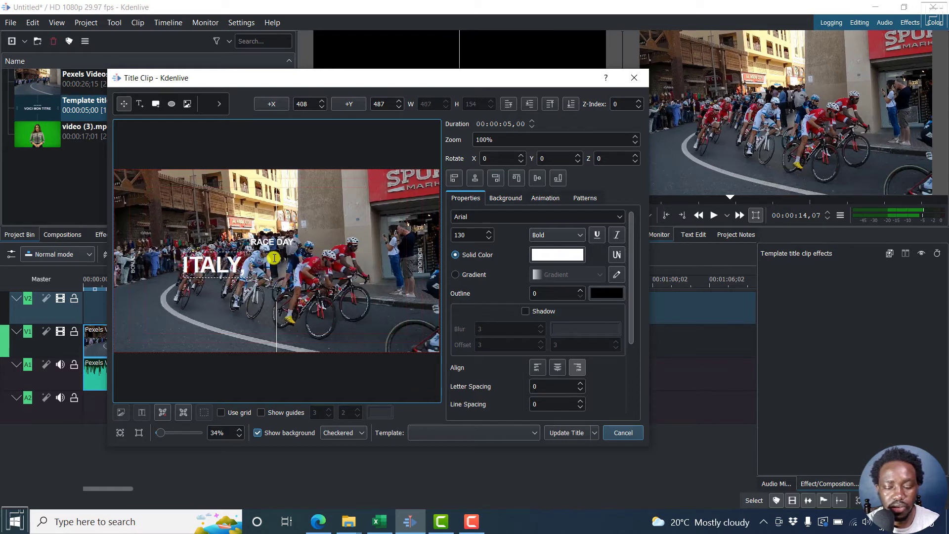
key("BackSpace")
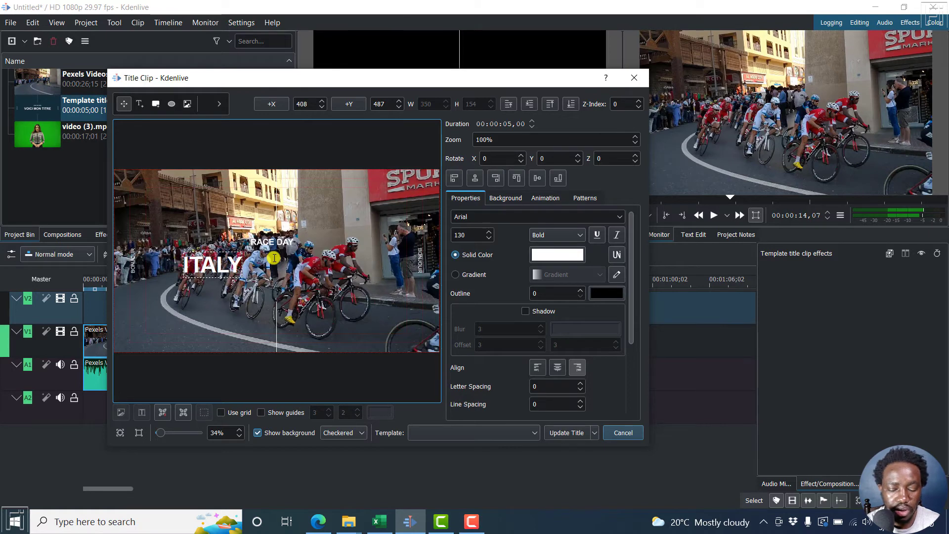
type("MILAN,")
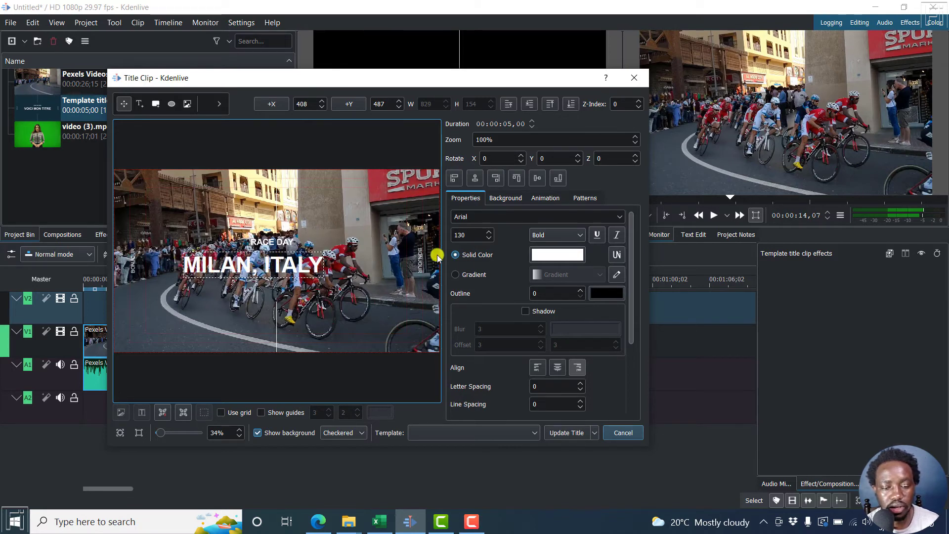
left_click(566, 433)
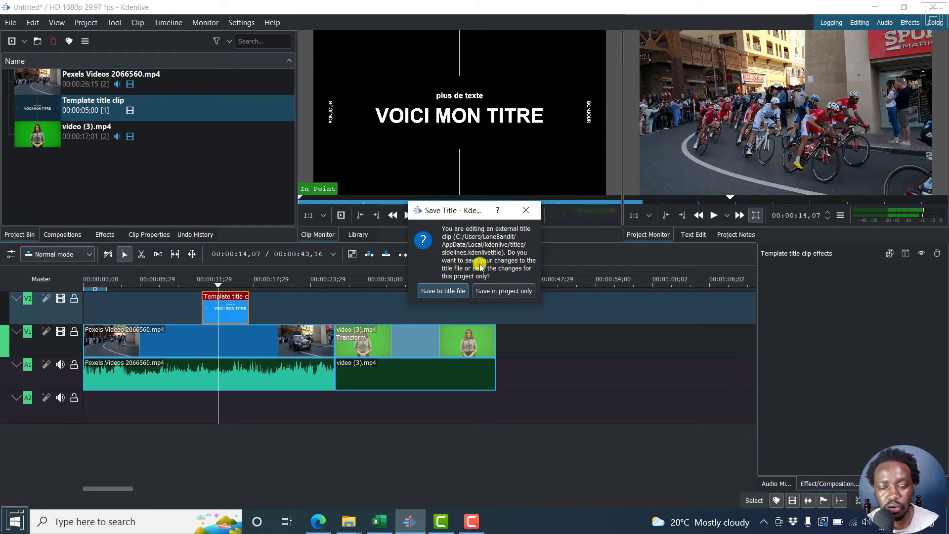
left_click(501, 292)
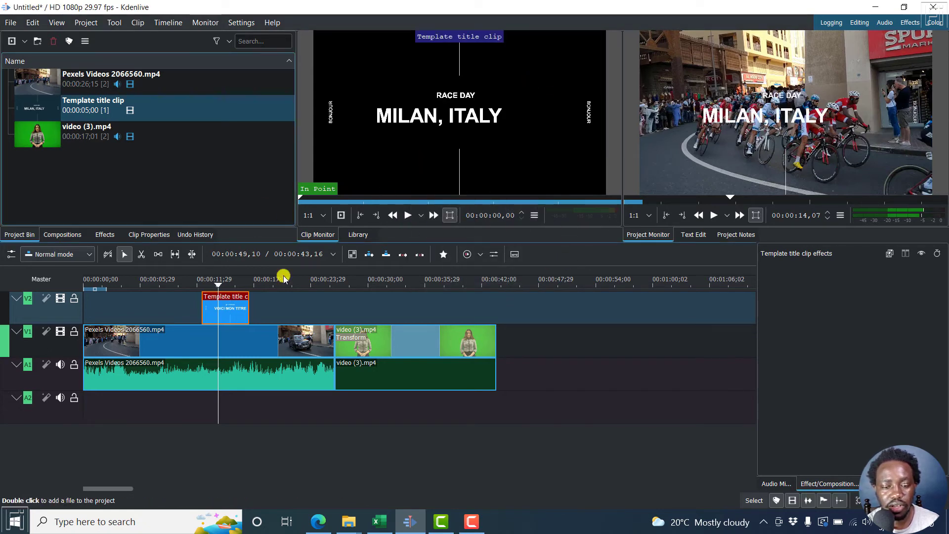
Align 'MILAN, ITALY' left and vertically centred, move it under RACE DAY, and update.
double_click(226, 312)
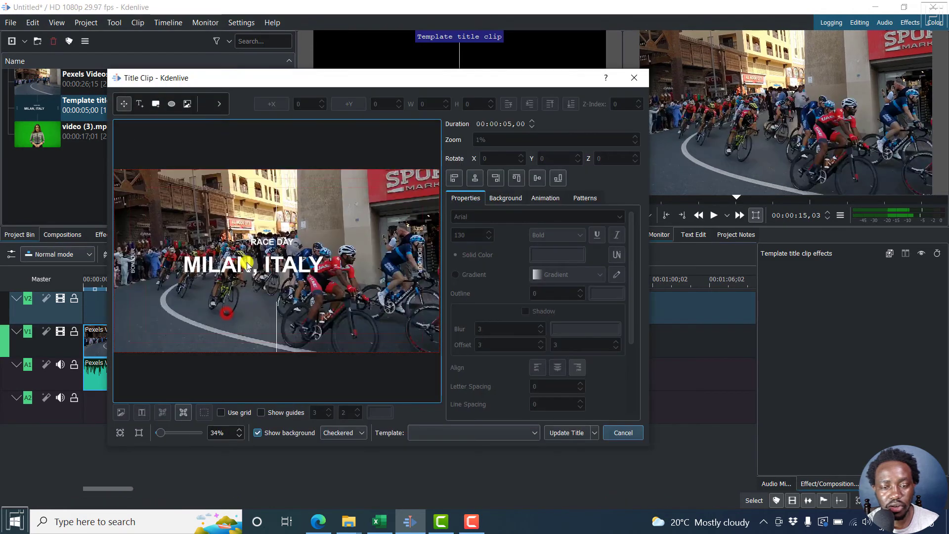
left_click(246, 263)
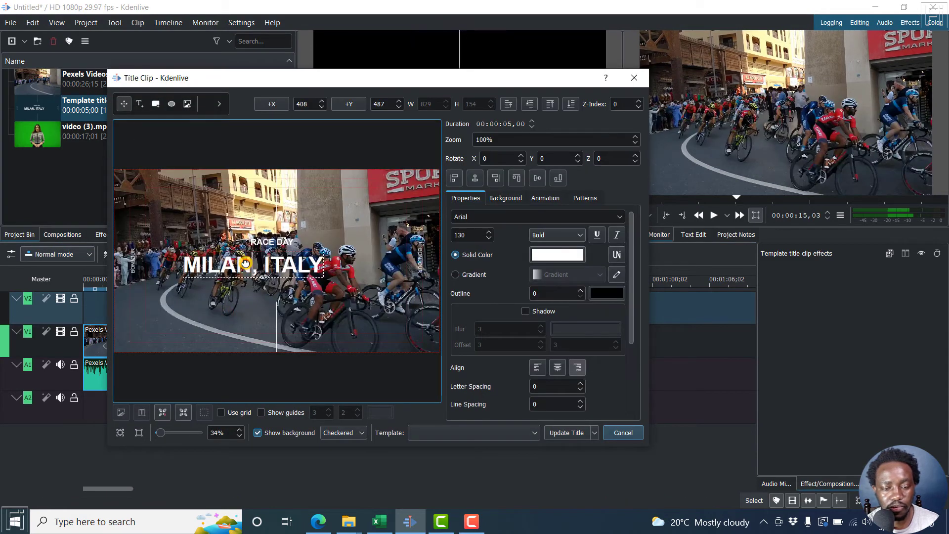
left_click(453, 178)
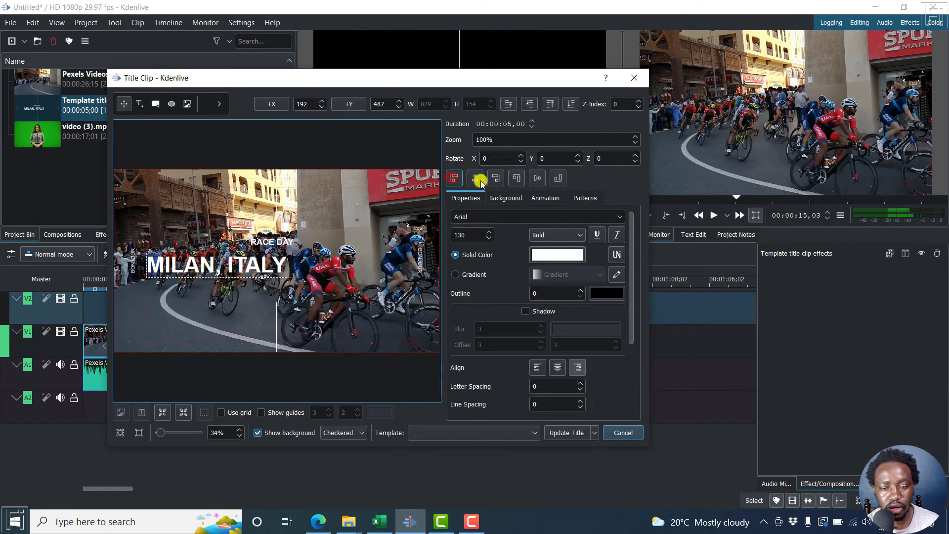
left_click(537, 178)
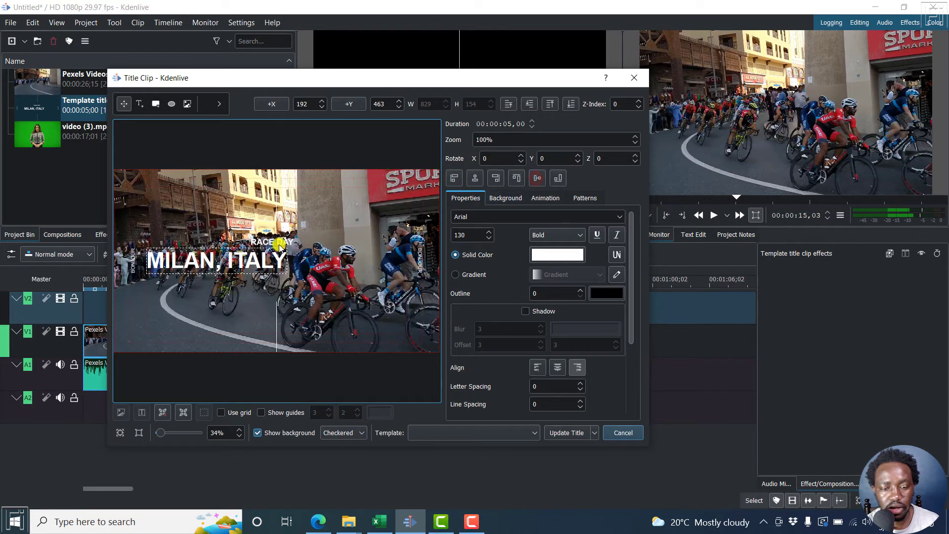
left_click_drag(205, 260, 265, 262)
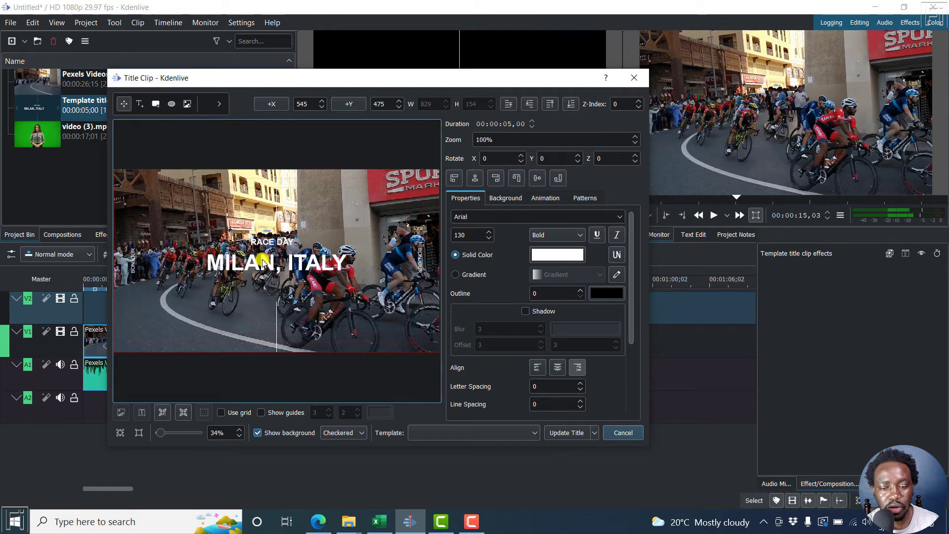
left_click(567, 431)
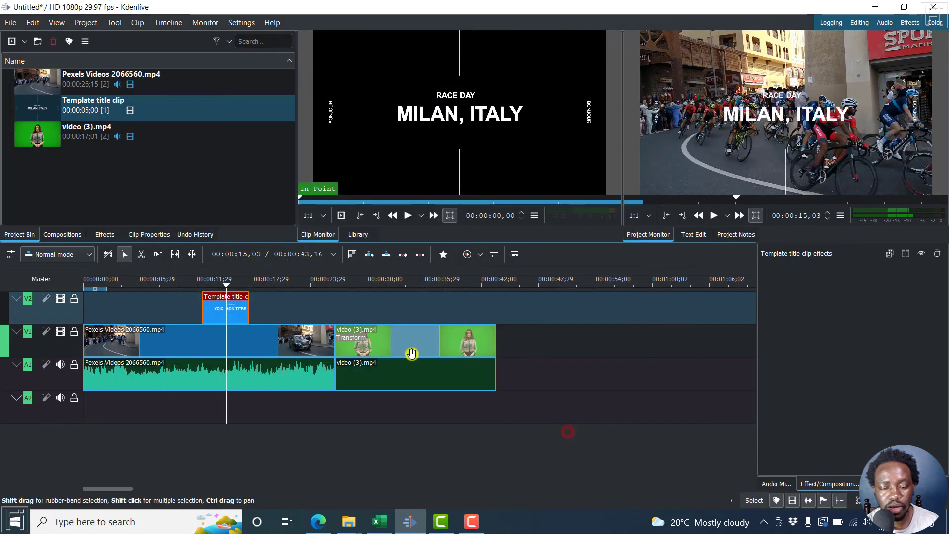
left_click(182, 279)
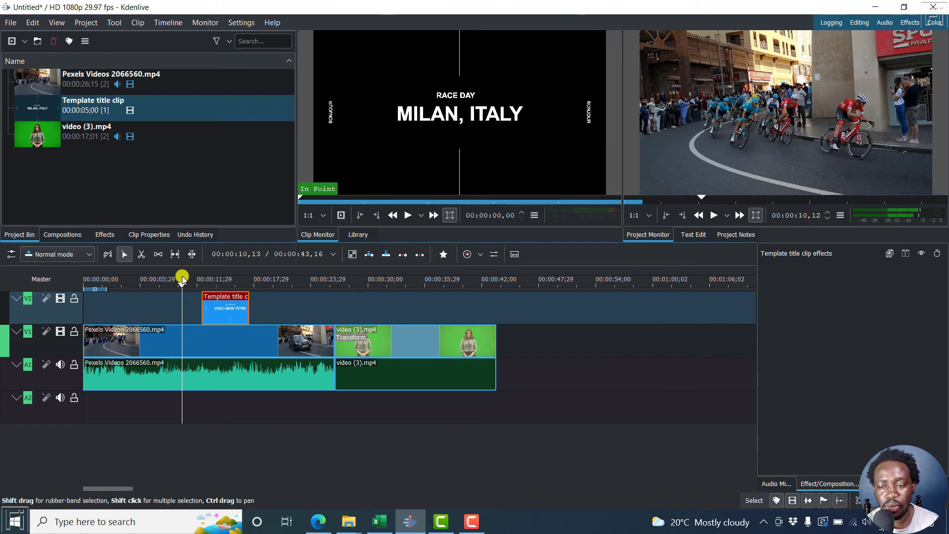
key("space")
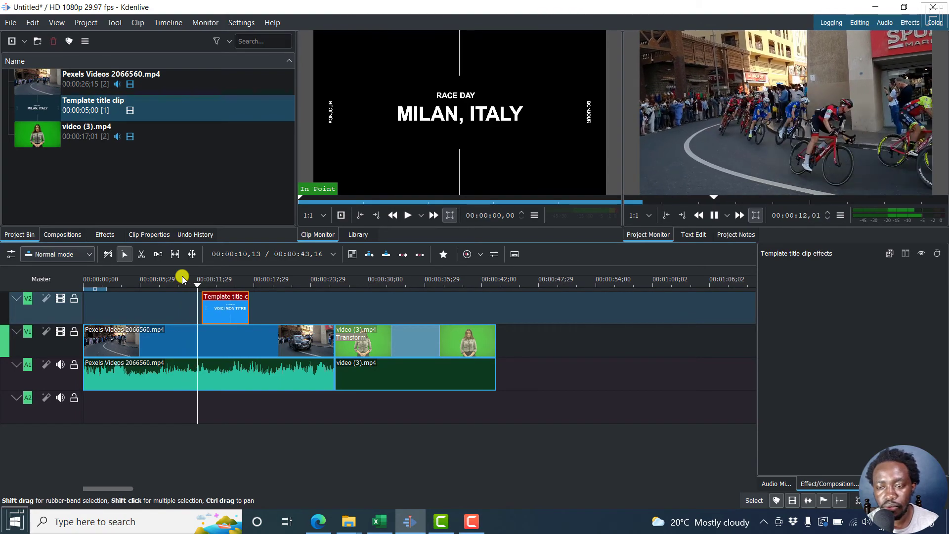
key("space")
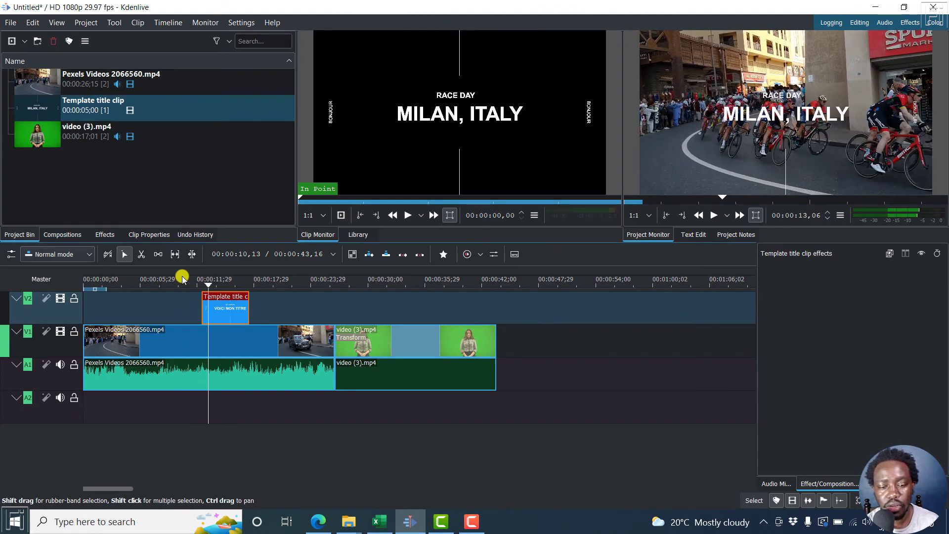
left_click(460, 163)
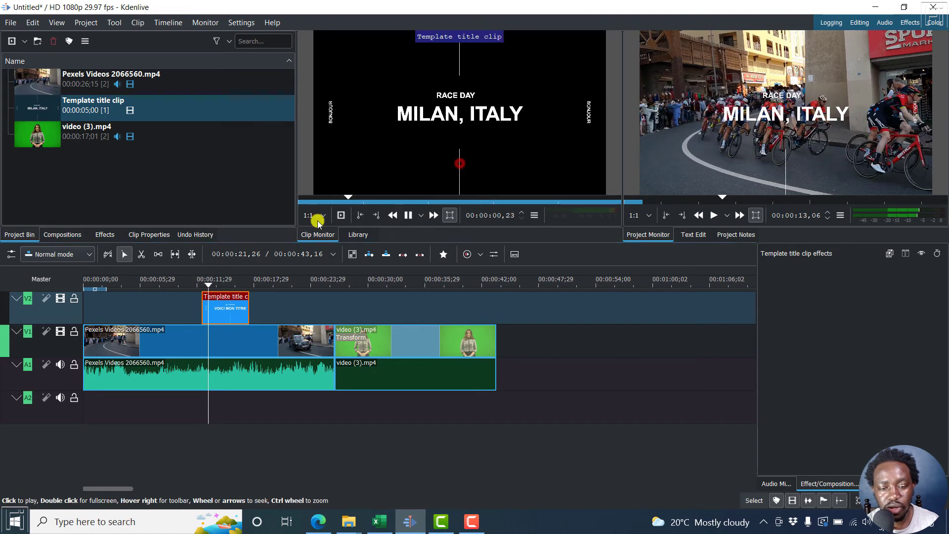
key("space")
double_click(222, 310)
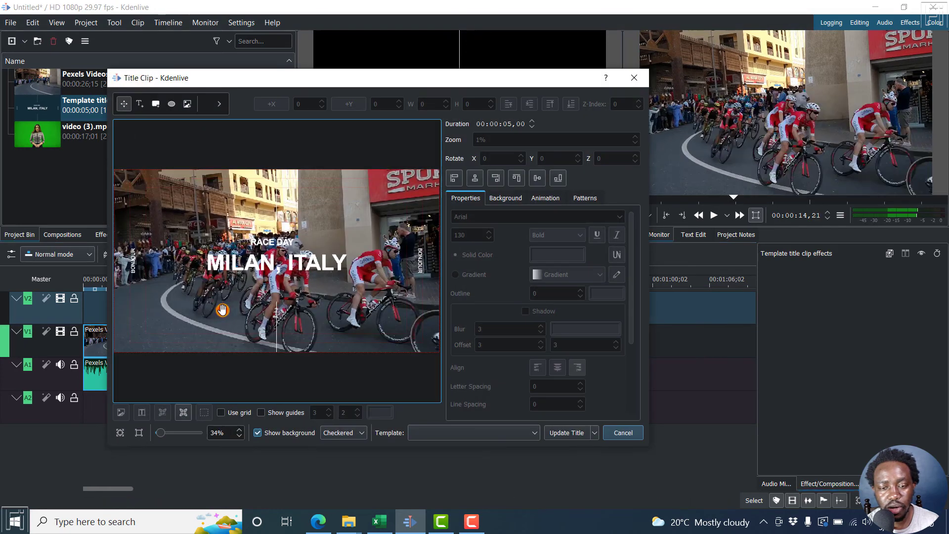
left_click(423, 266)
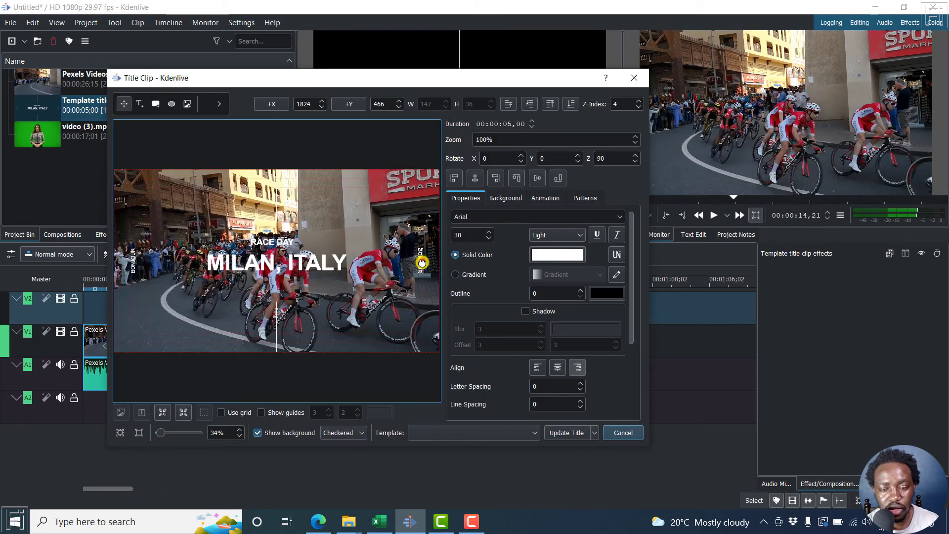
left_click(132, 263)
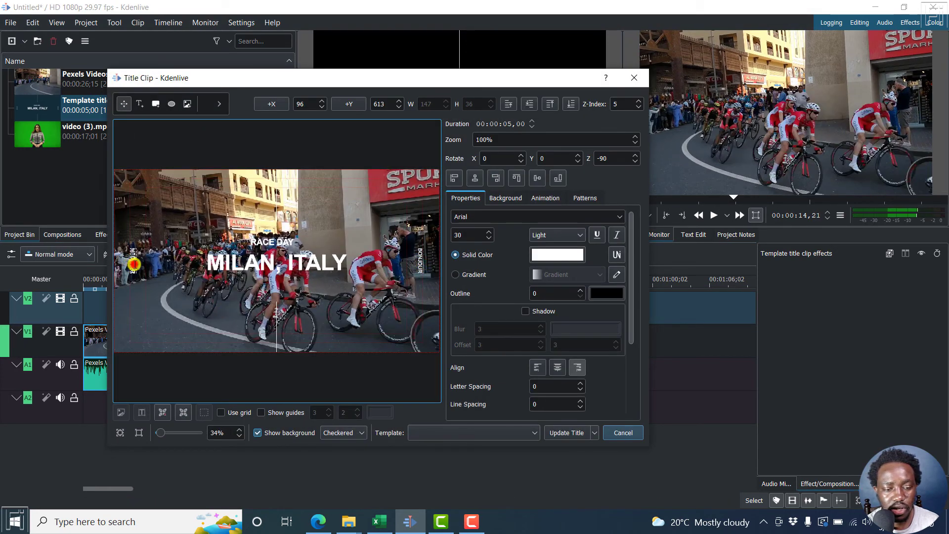
left_click(276, 319)
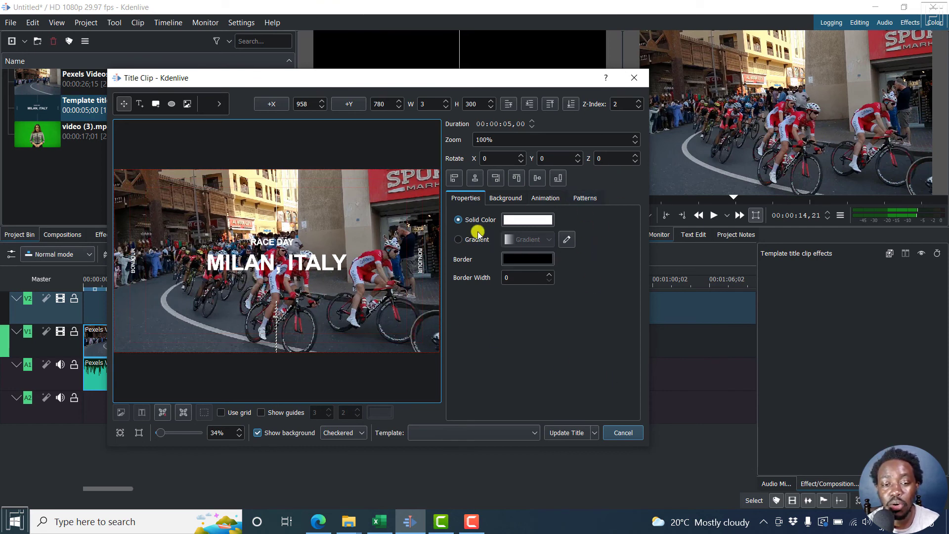
left_click(221, 104)
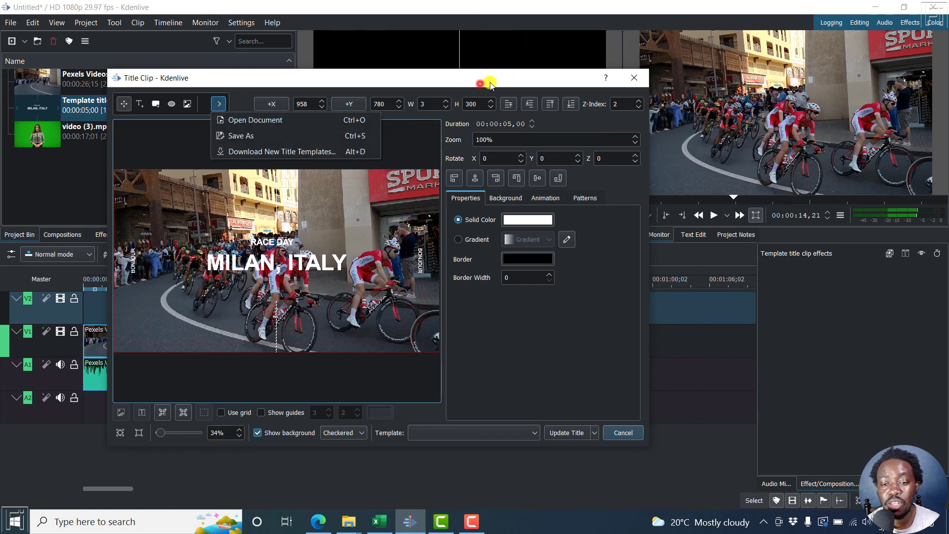
left_click(643, 79)
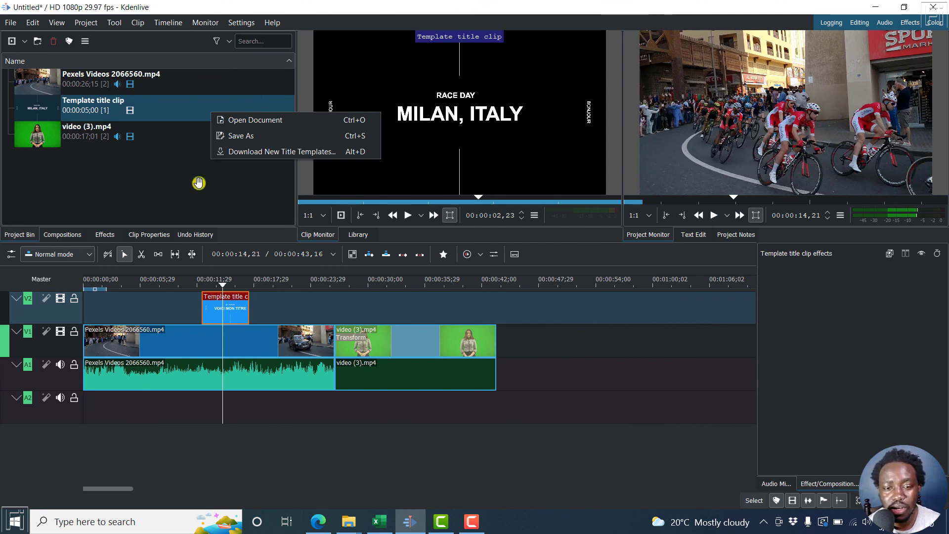
left_click(204, 200)
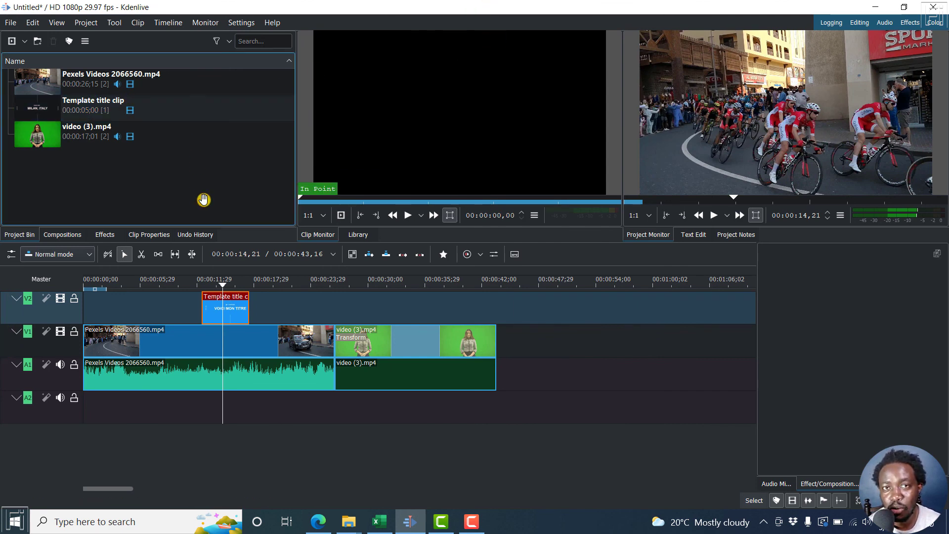